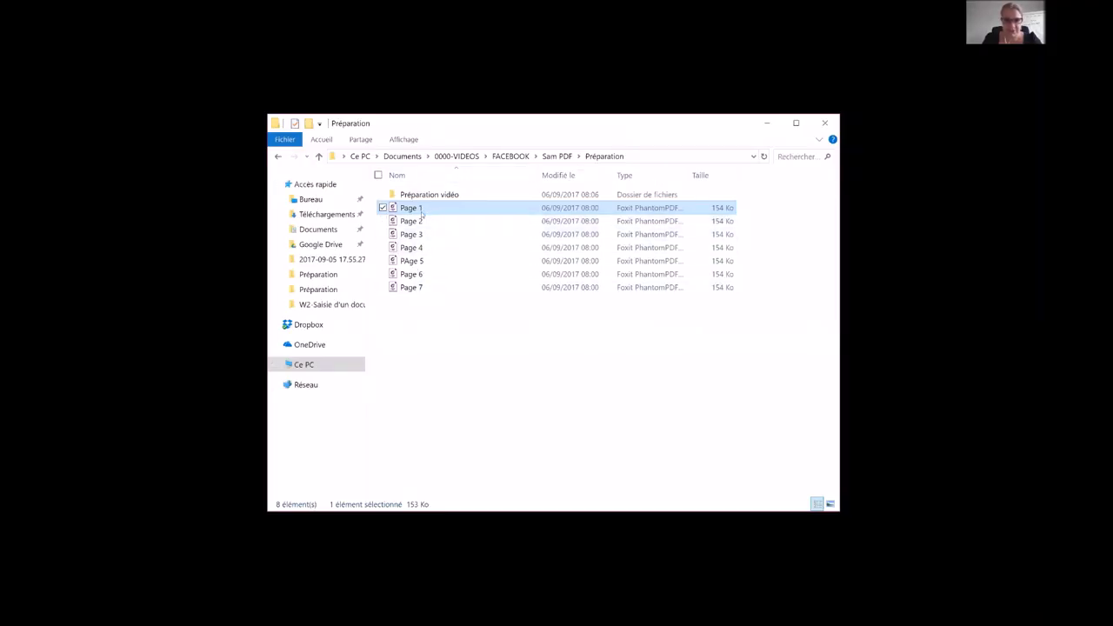
# Open the Page 1 PDF from the Préparation folder, view its content and close it
pyautogui.doubleClick(422, 213)
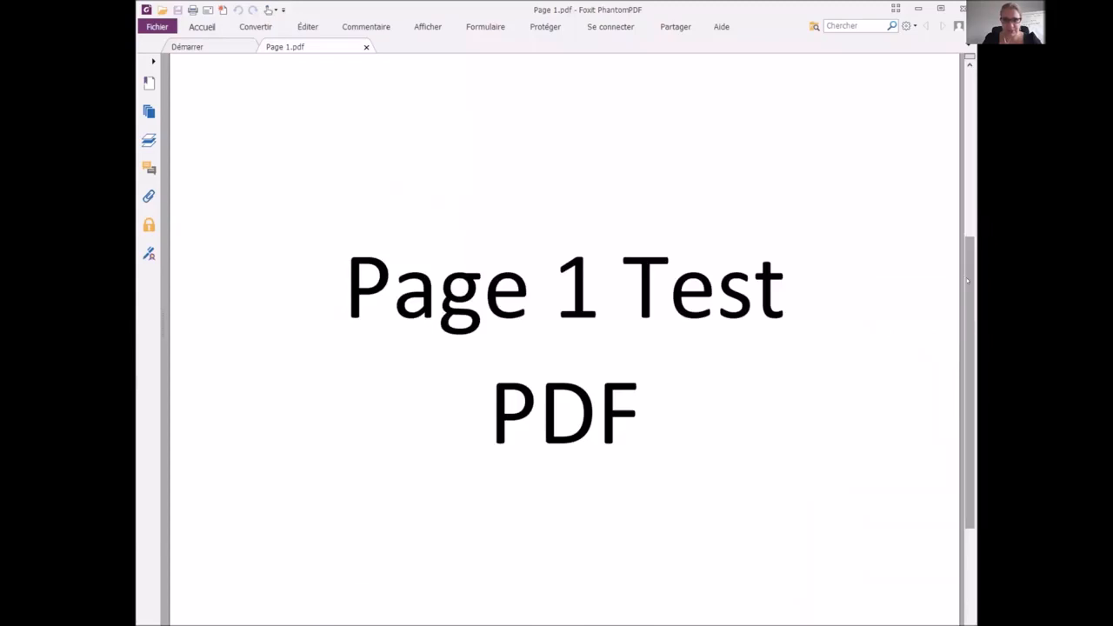
pyautogui.moveTo(968, 280); pyautogui.dragTo(968, 324)
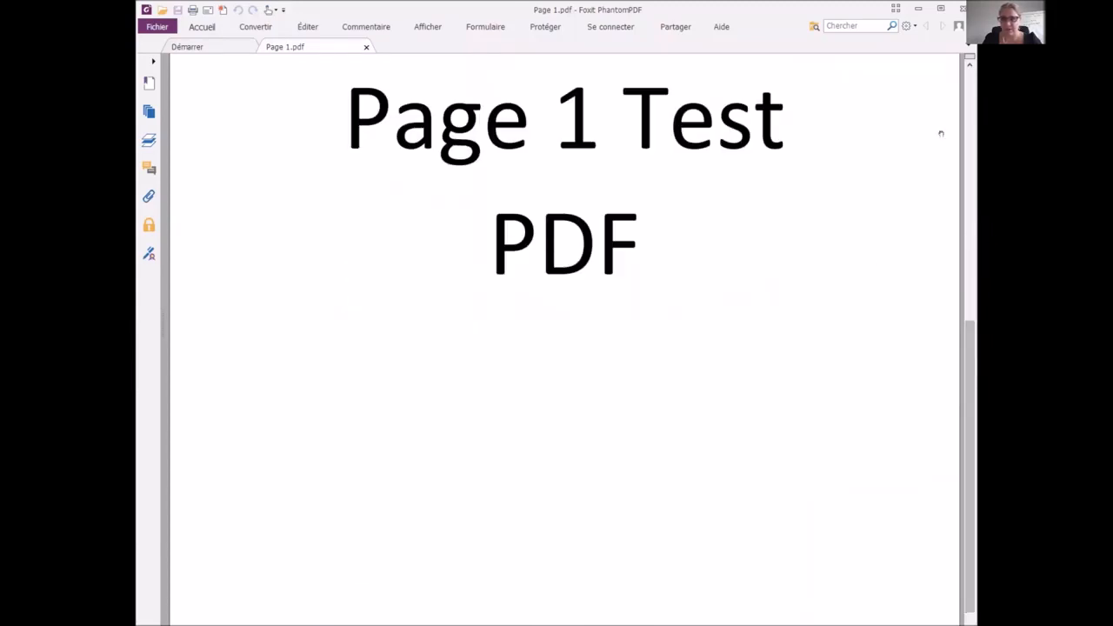
pyautogui.moveTo(968, 178); pyautogui.dragTo(966, 313)
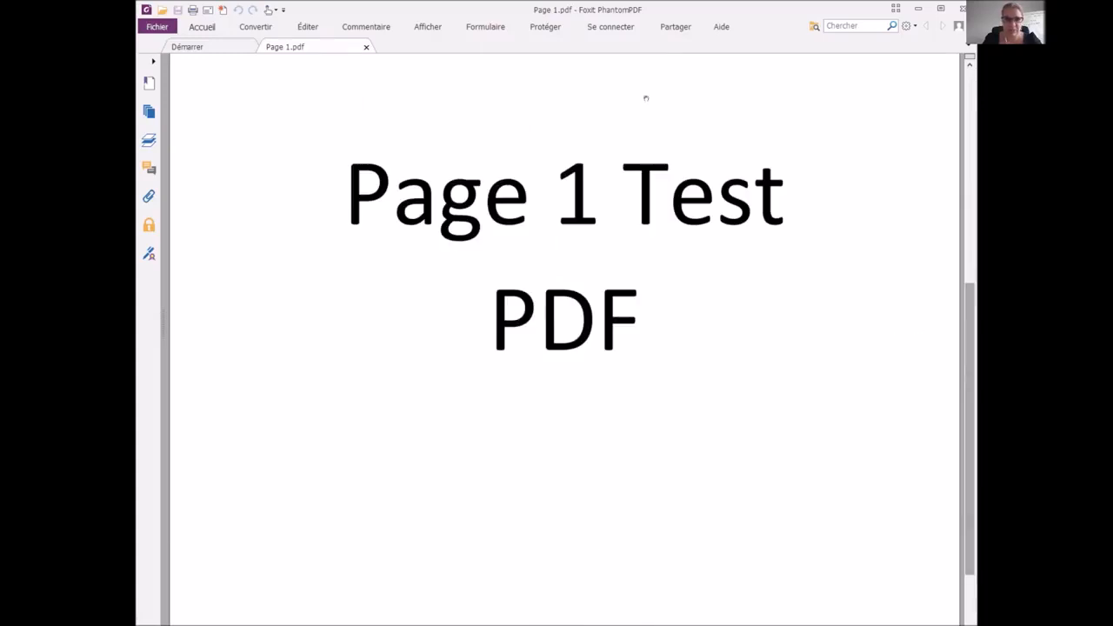
pyautogui.click(964, 11)
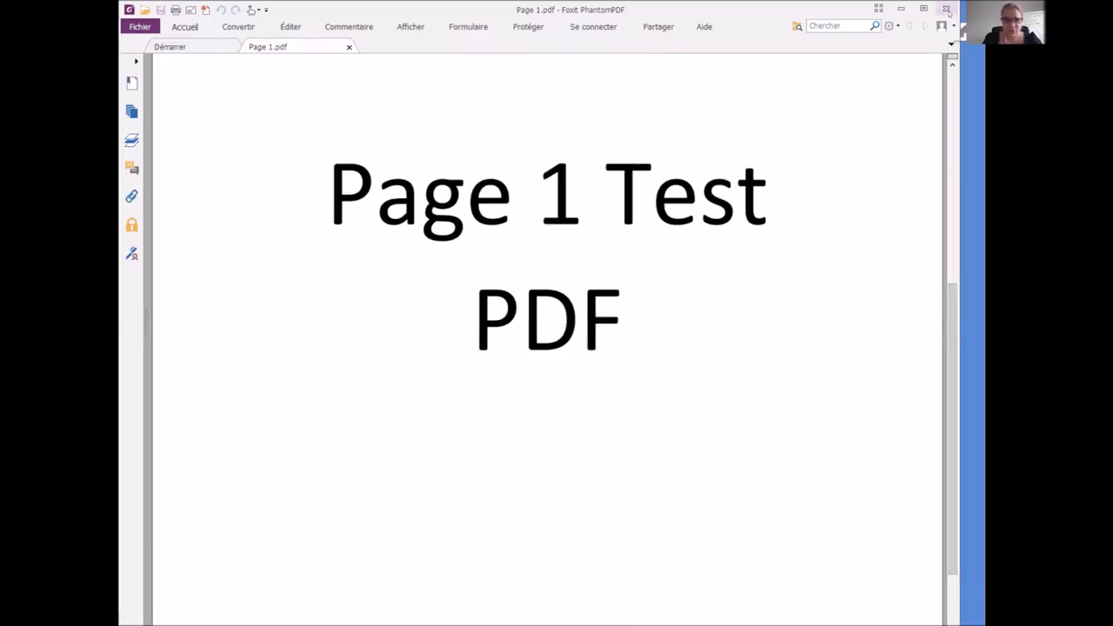
pyautogui.click(947, 10)
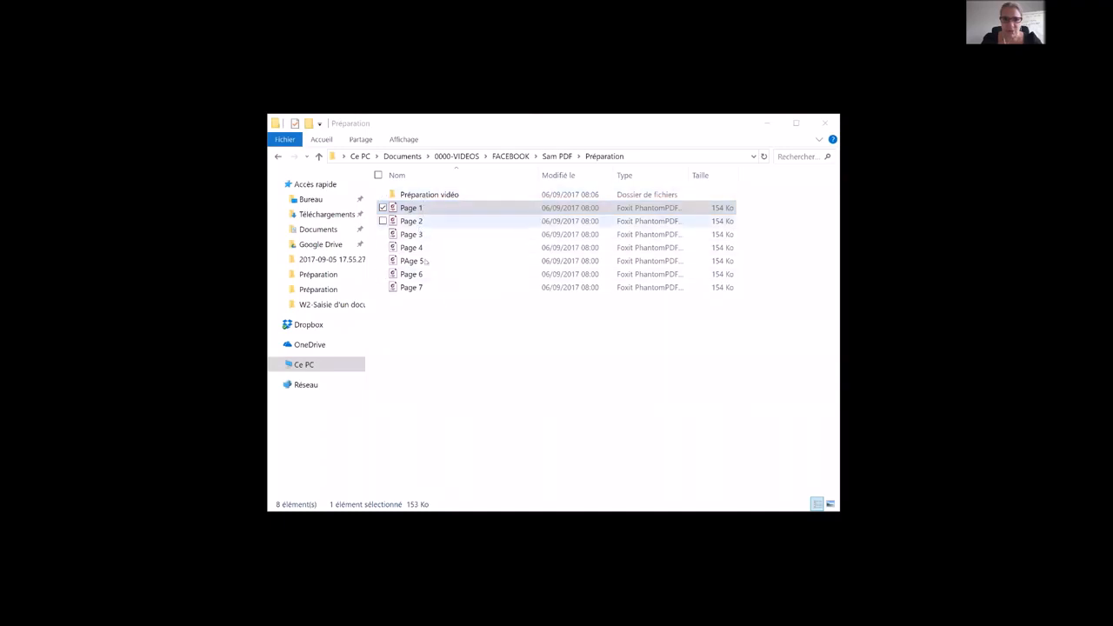
# Switch to PDFsam's Fusion module and add the seven PDFs, Page 1 to Page 7, from the Préparation folder
pyautogui.click(420, 223)
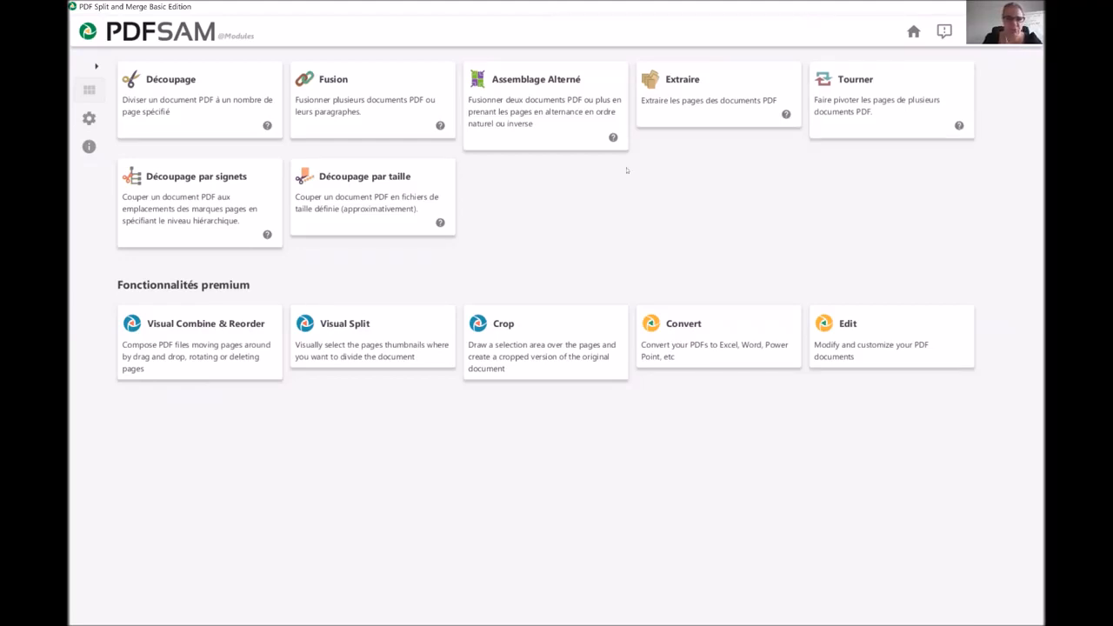
pyautogui.click(348, 101)
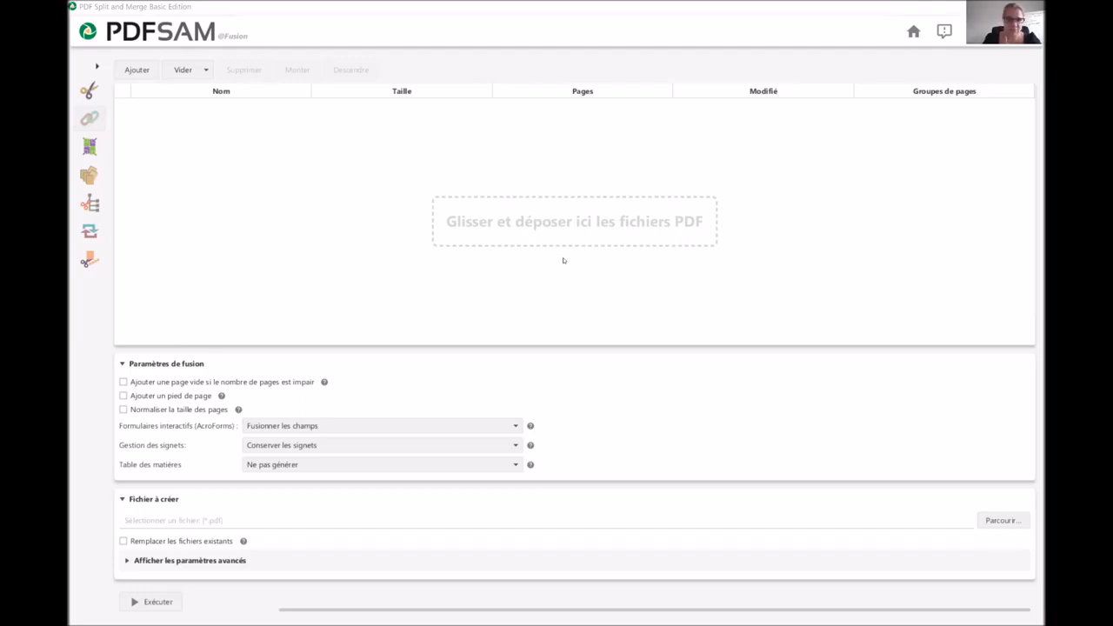
pyautogui.moveTo(564, 260); pyautogui.dragTo(563, 260)
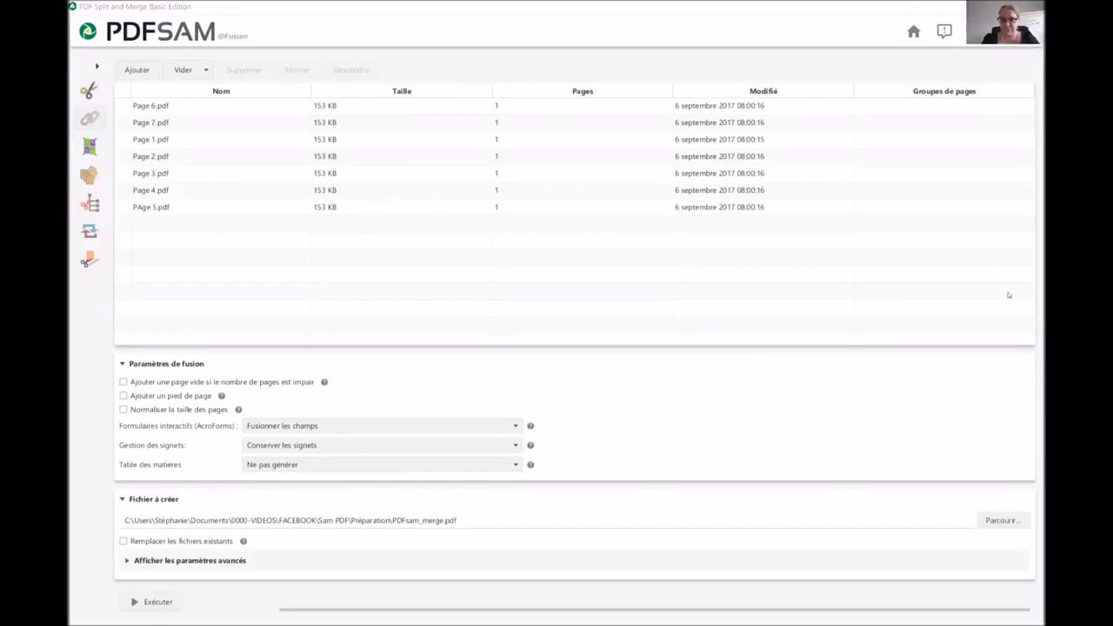
# Move Page 1.pdf up to the first place in the merge list
pyautogui.click(152, 141)
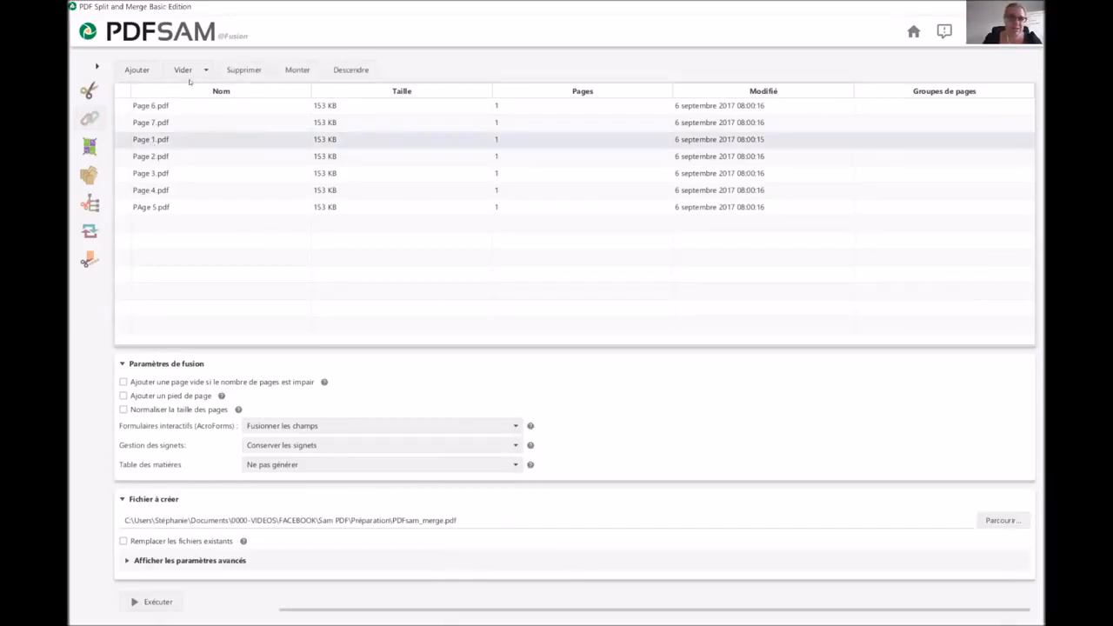
pyautogui.click(297, 69)
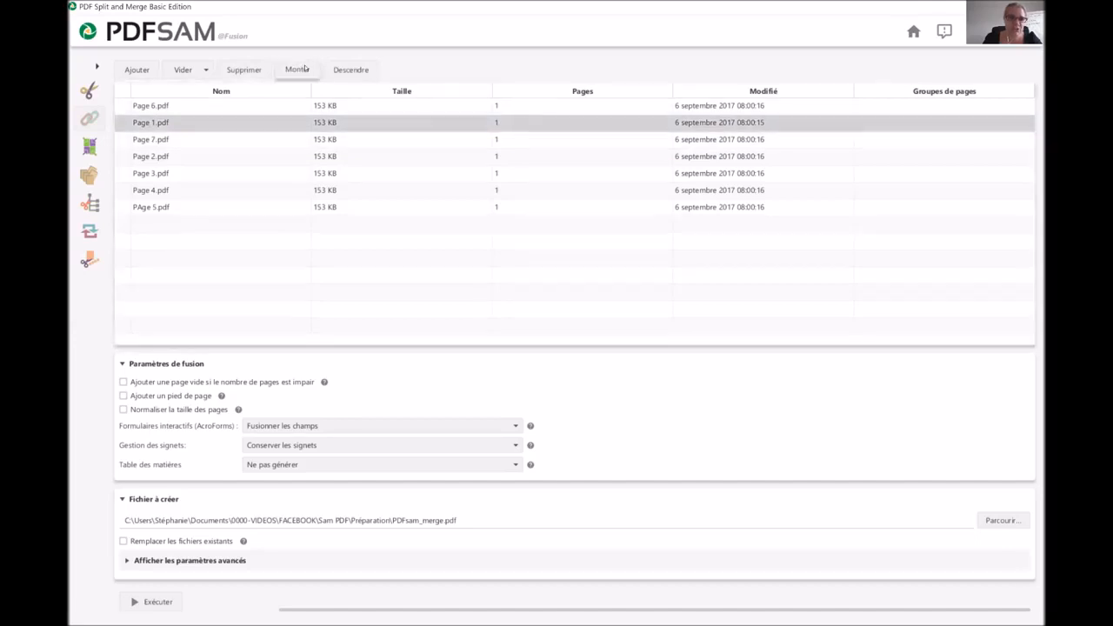
pyautogui.click(296, 69)
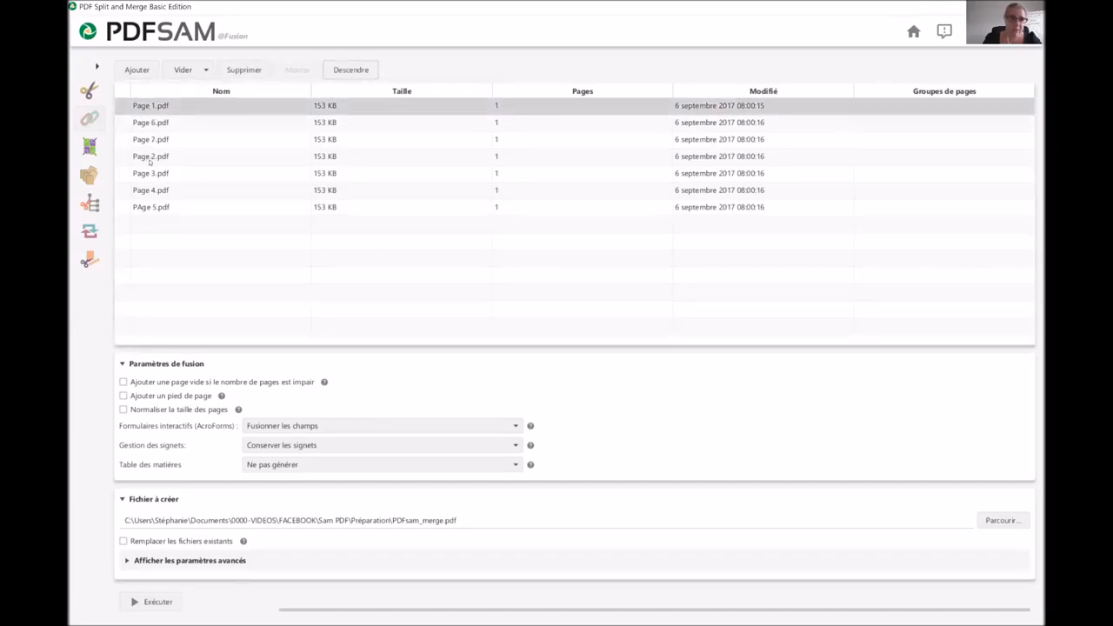
# Move Page 2.pdf to the second place in the merge list, directly after Page 1.pdf
pyautogui.click(150, 159)
pyautogui.click(296, 69)
pyautogui.click(297, 70)
pyautogui.click(296, 70)
pyautogui.click(348, 69)
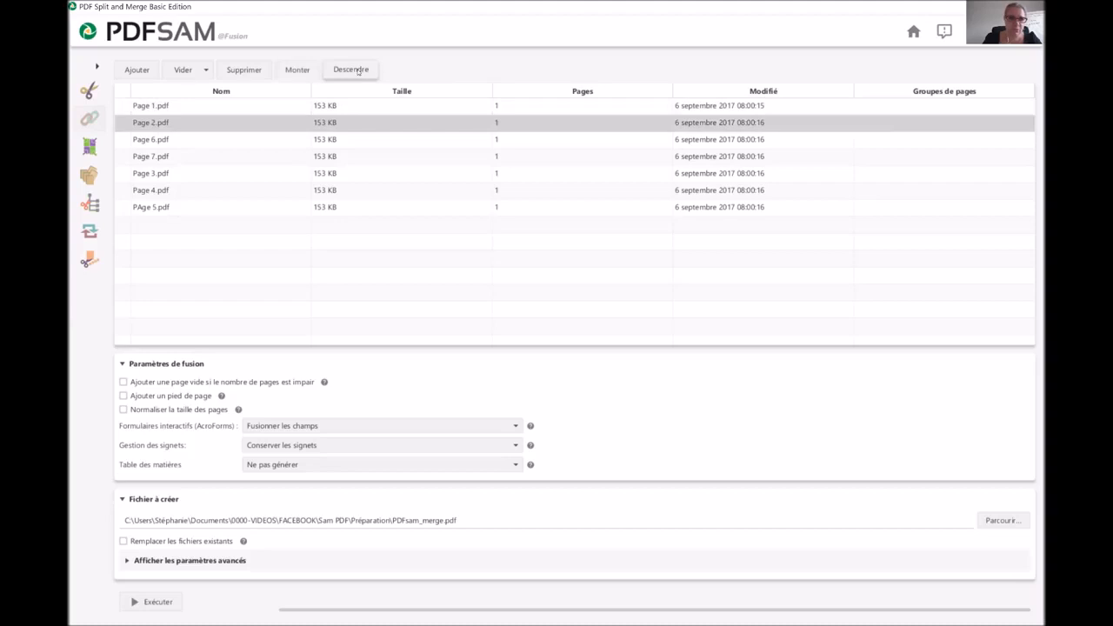
# Move Page 3.pdf and Page 4.pdf to the third and fourth places in the merge list
pyautogui.click(152, 174)
pyautogui.click(297, 69)
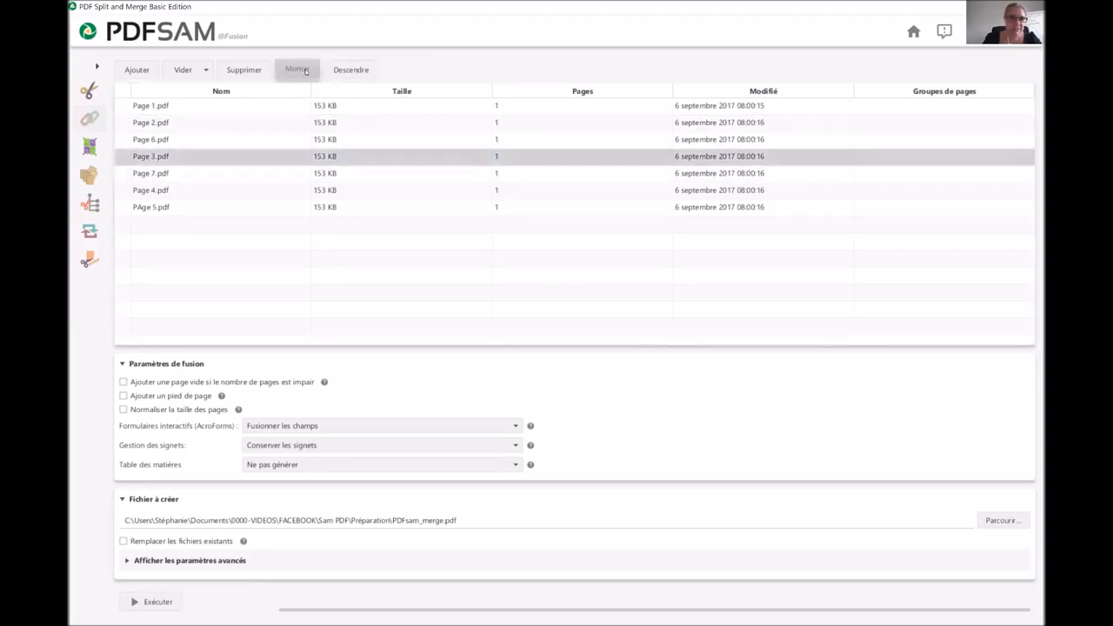
pyautogui.click(297, 70)
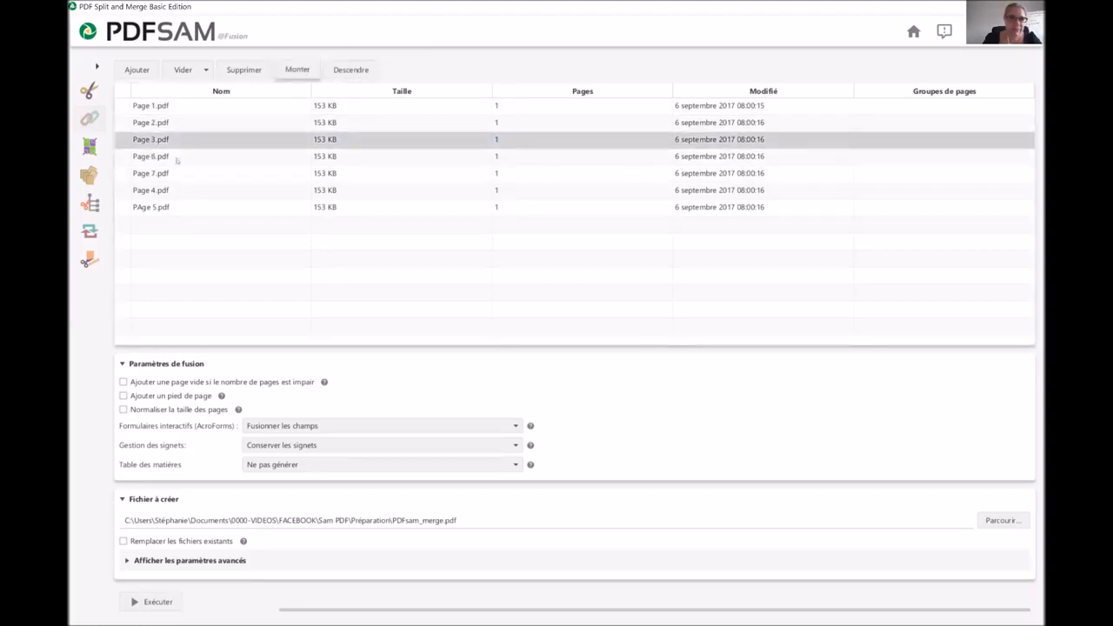
pyautogui.click(297, 69)
pyautogui.click(298, 69)
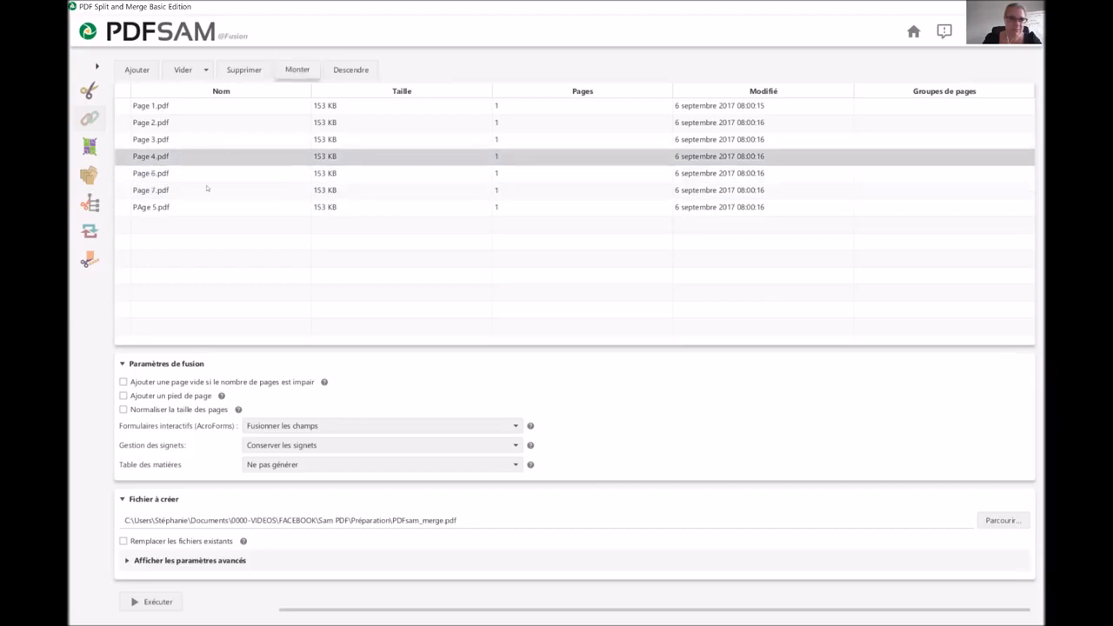
# Move PAge 5.pdf up the merge list so that it sits directly above Page 7.pdf
pyautogui.click(155, 208)
pyautogui.click(298, 70)
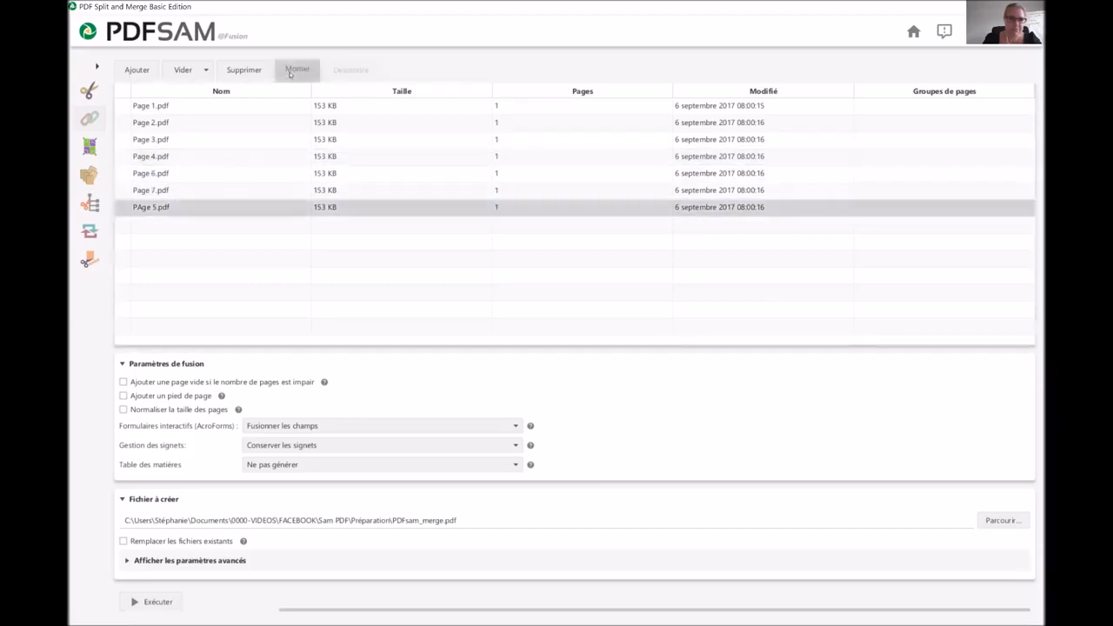
pyautogui.click(297, 69)
pyautogui.click(351, 70)
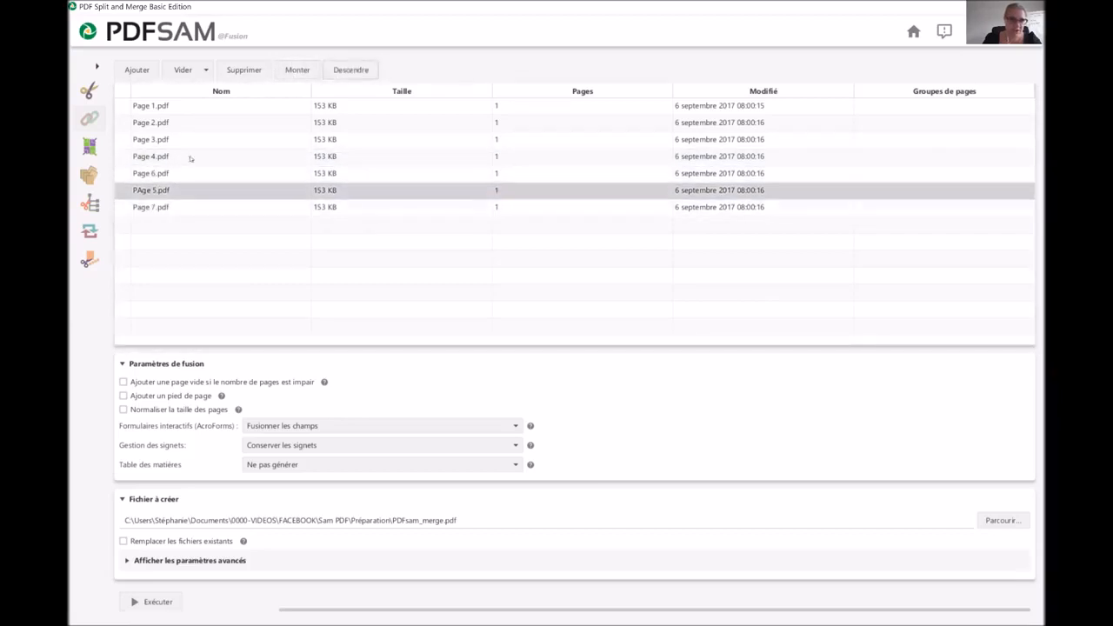
pyautogui.click(151, 207)
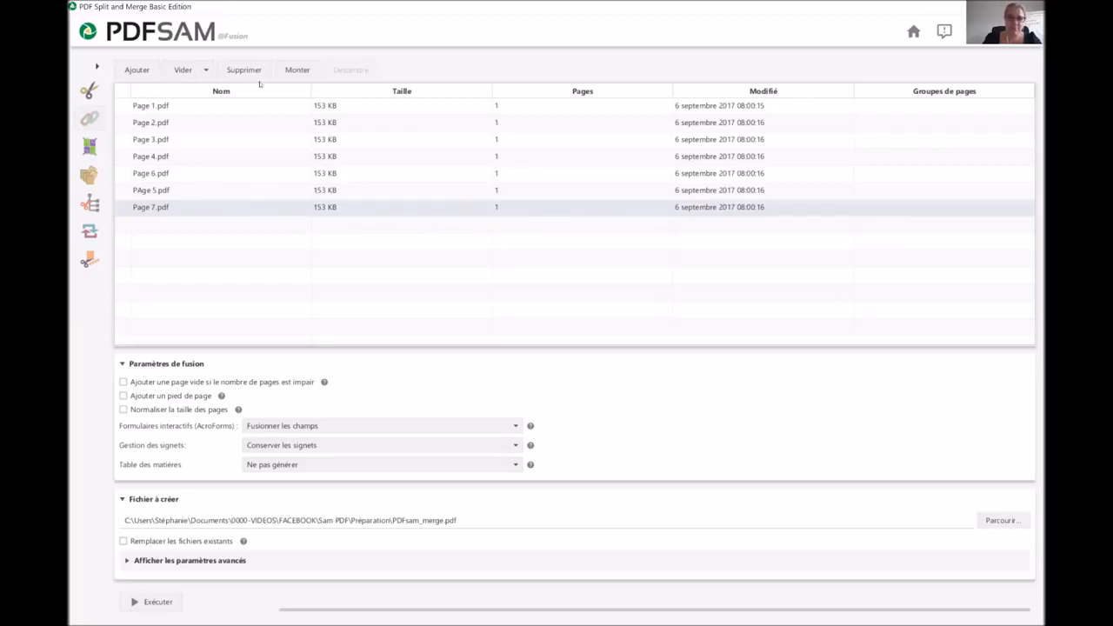
# Allow existing files to be replaced and run the merge into PDFsam_merge.pdf
pyautogui.click(146, 107)
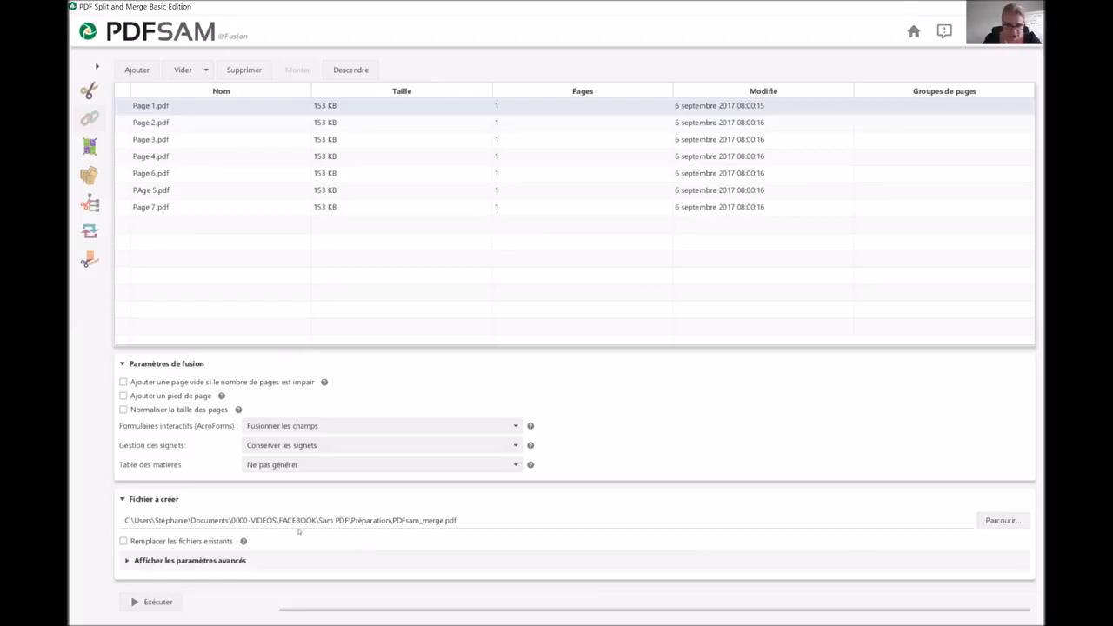
pyautogui.click(123, 542)
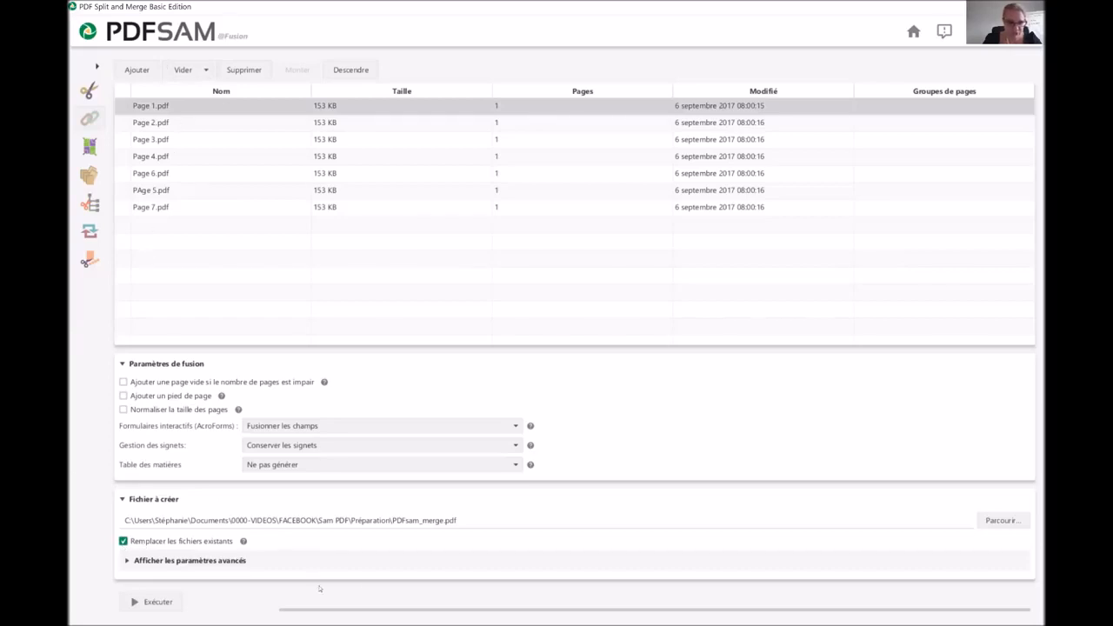
pyautogui.click(154, 601)
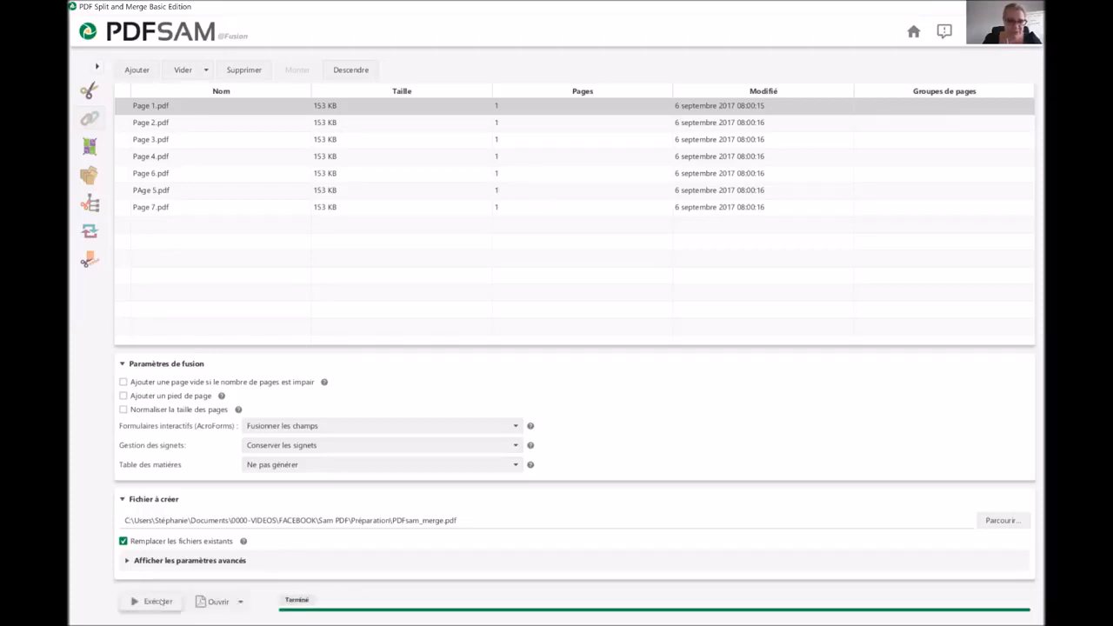
# Open the merged PDF, look through it from the first page to the last, and close it
pyautogui.click(218, 603)
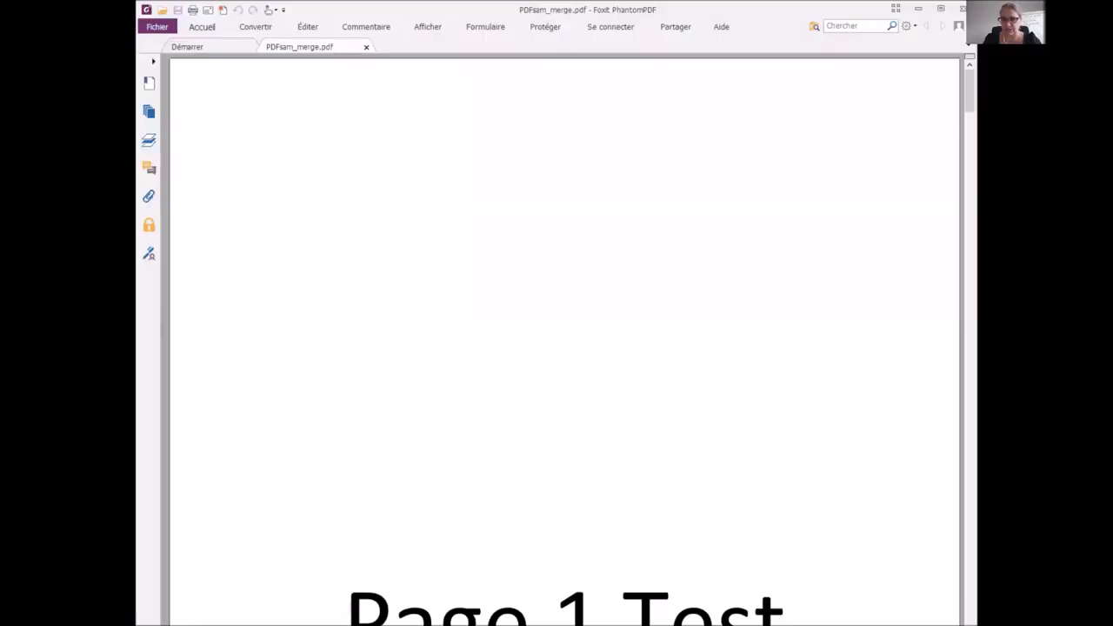
pyautogui.click(967, 220)
pyautogui.moveTo(967, 220); pyautogui.dragTo(965, 622)
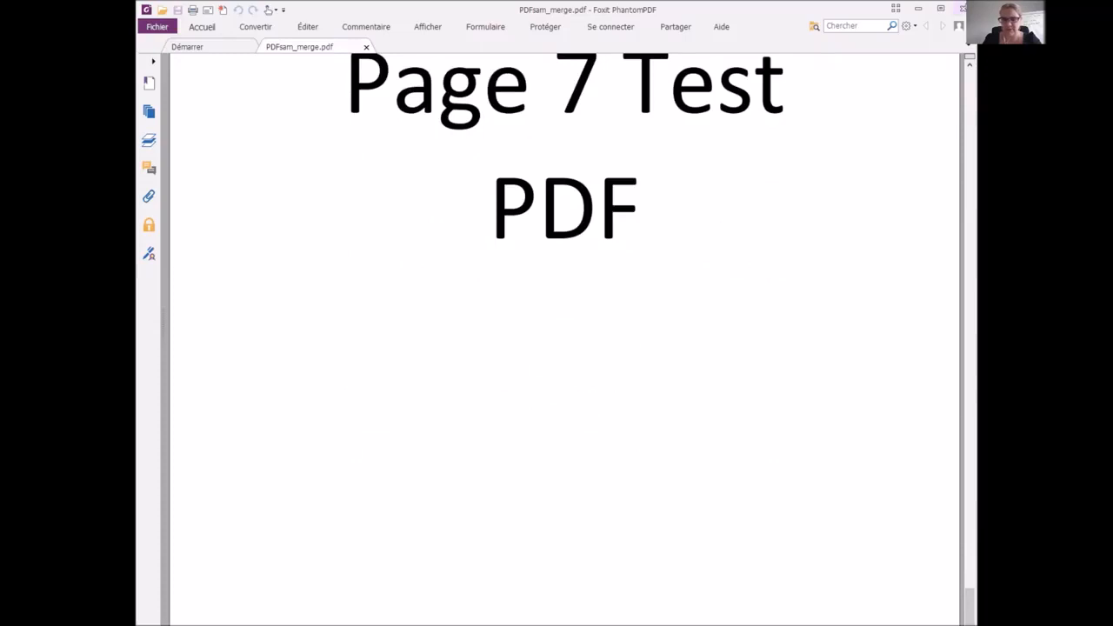
pyautogui.hotkey('ctrl', 'w')
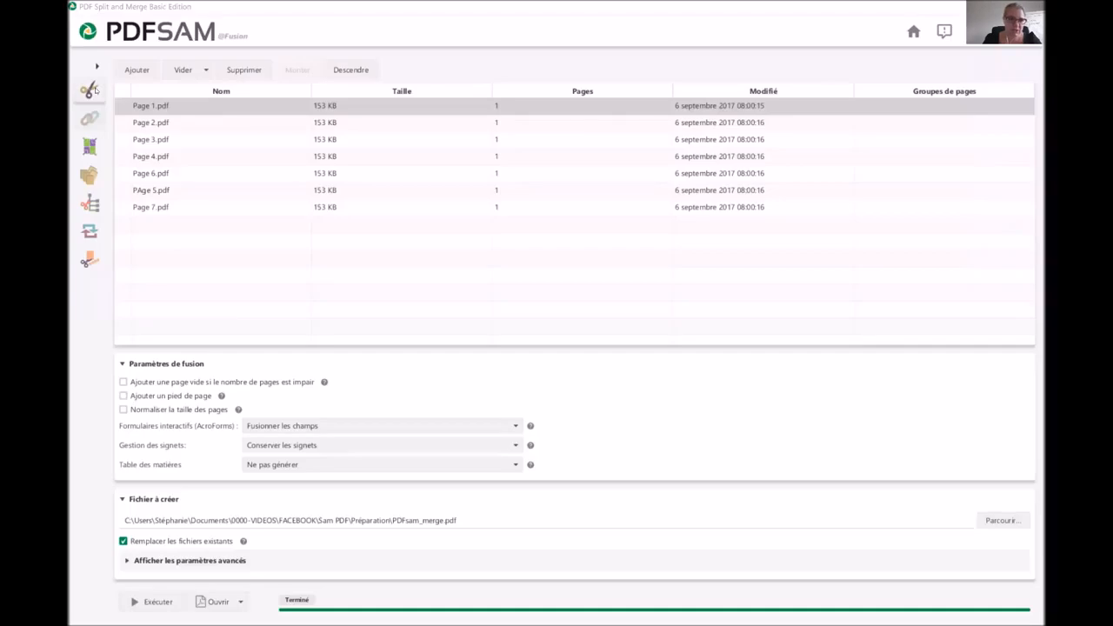
# Set up the Découpage module to split PDFsam_merge.pdf after every page (Chaque page), replacing existing files
pyautogui.click(92, 89)
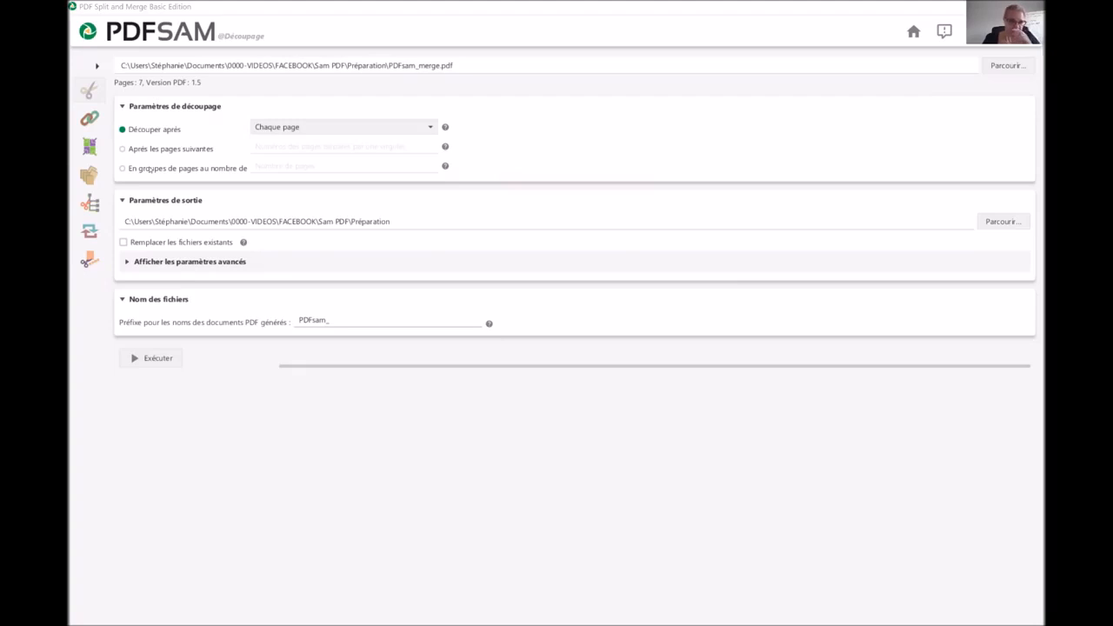
pyautogui.click(424, 127)
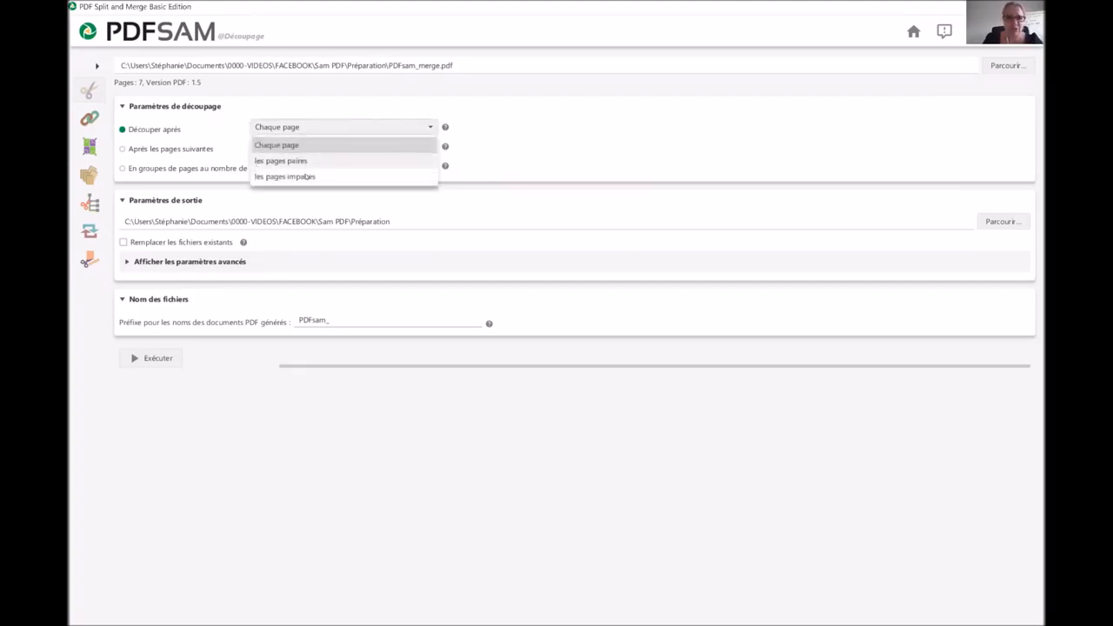
pyautogui.click(425, 127)
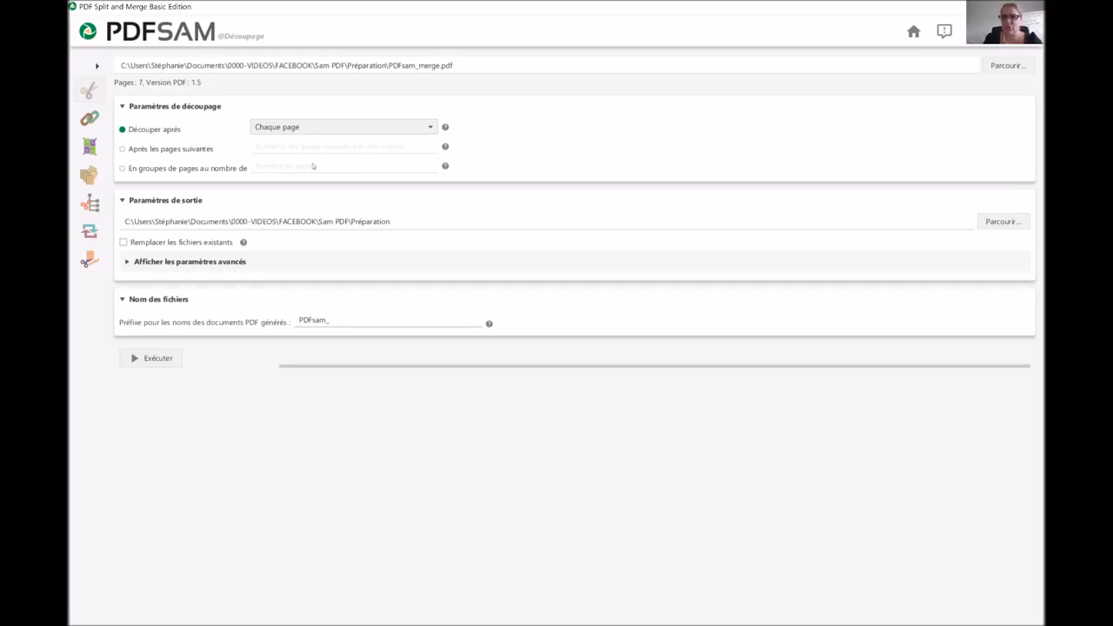
pyautogui.click(124, 243)
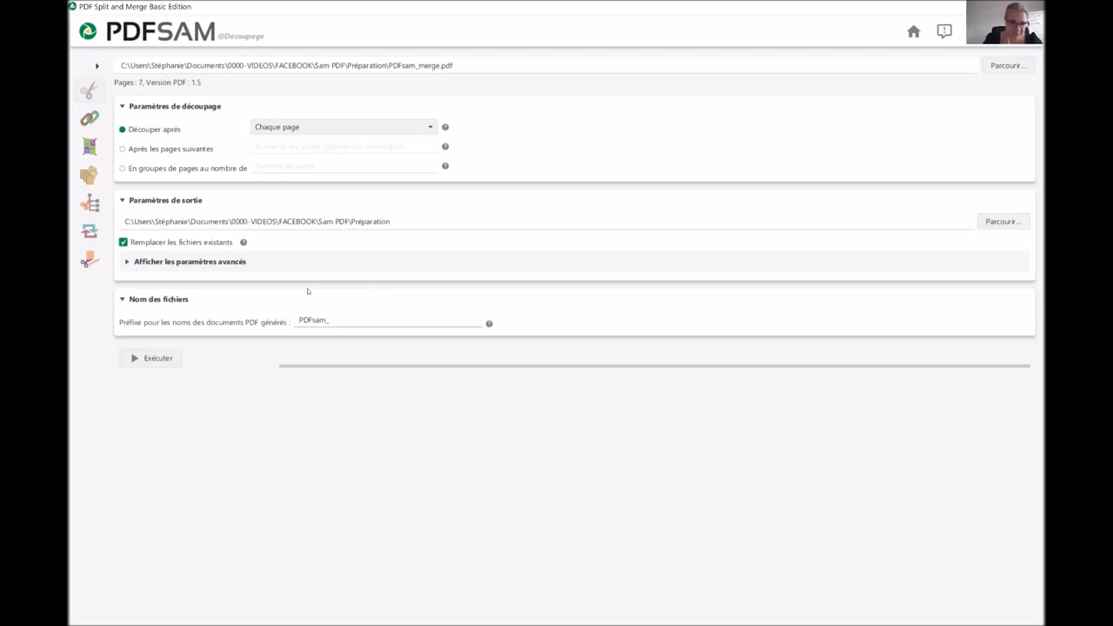
# Set the prefix for the generated files to "PDFsam_Test PDF" and run the split
pyautogui.click(352, 323)
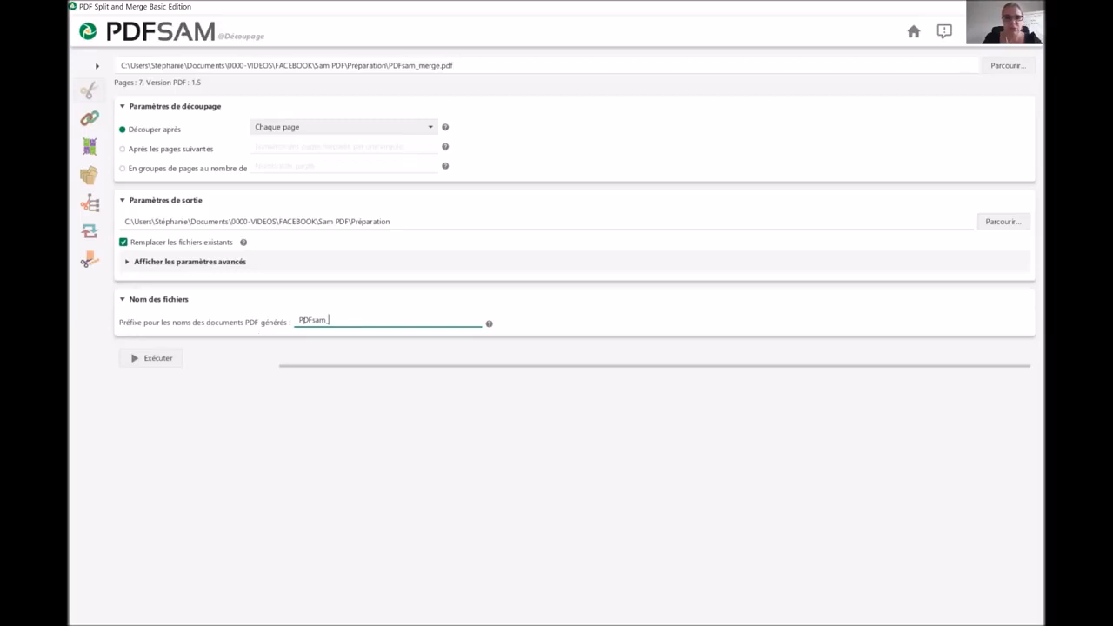
pyautogui.moveTo(330, 320); pyautogui.dragTo(276, 316)
pyautogui.click(275, 317)
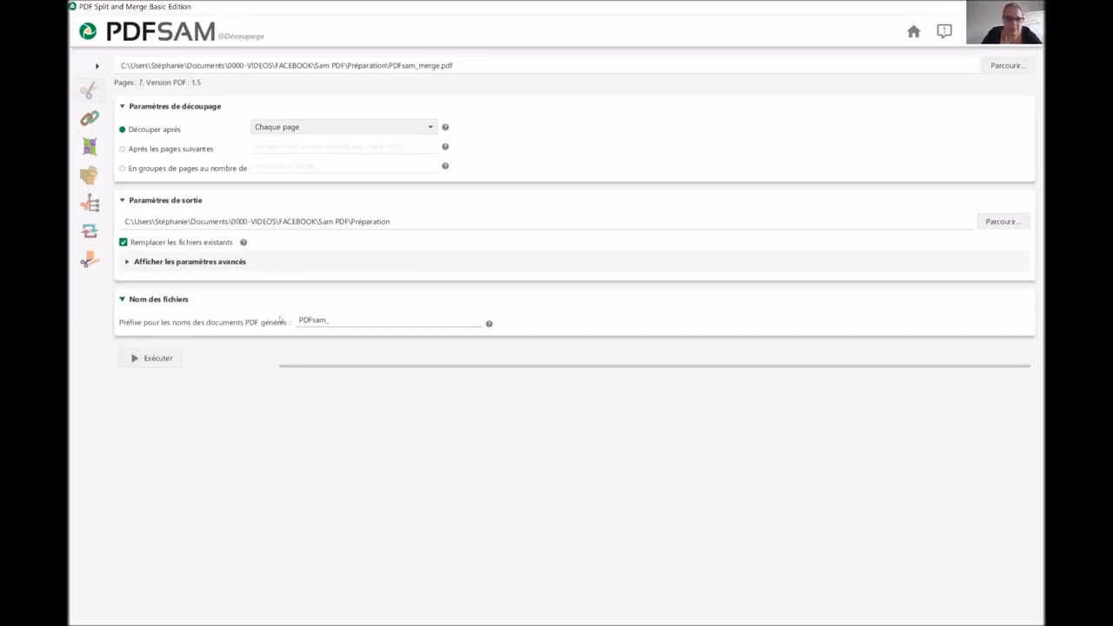
pyautogui.click(348, 320)
pyautogui.write('Test')
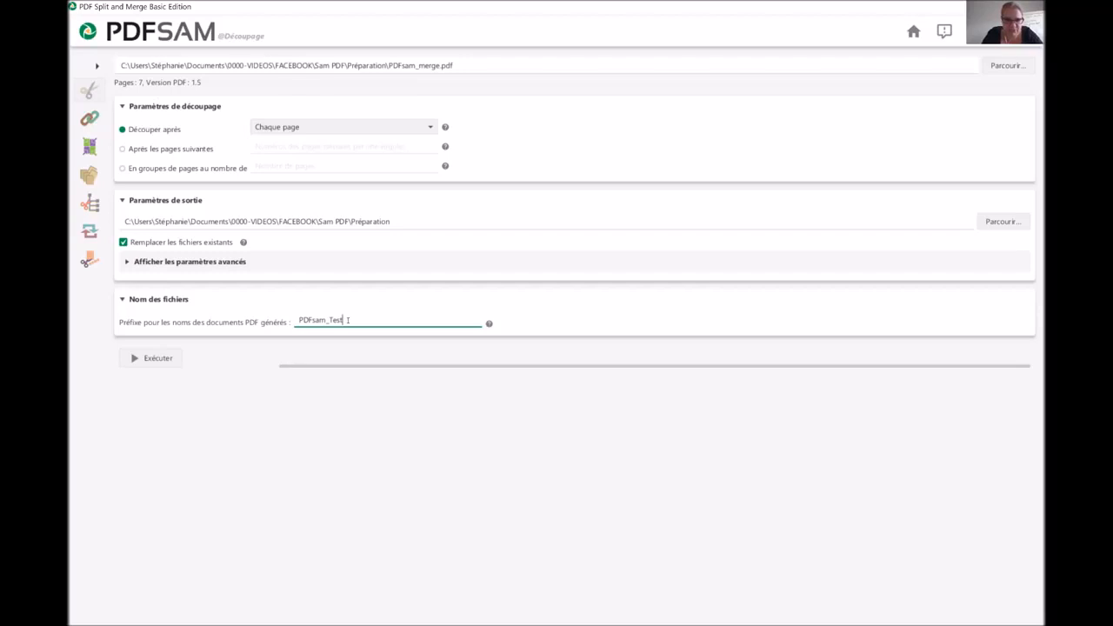
pyautogui.write('PDF')
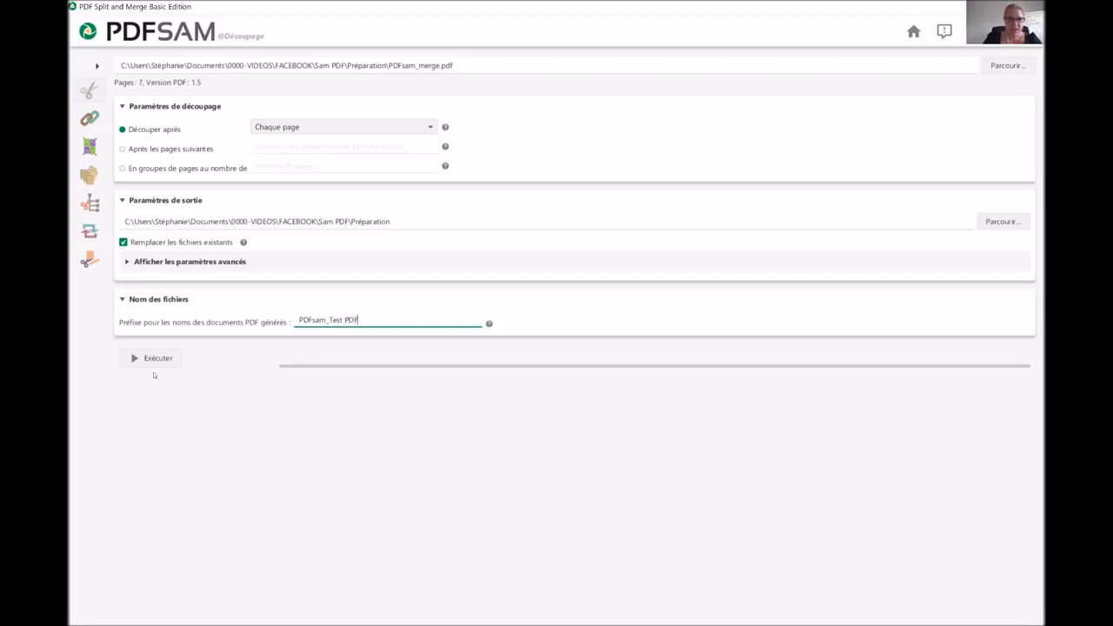
pyautogui.click(146, 364)
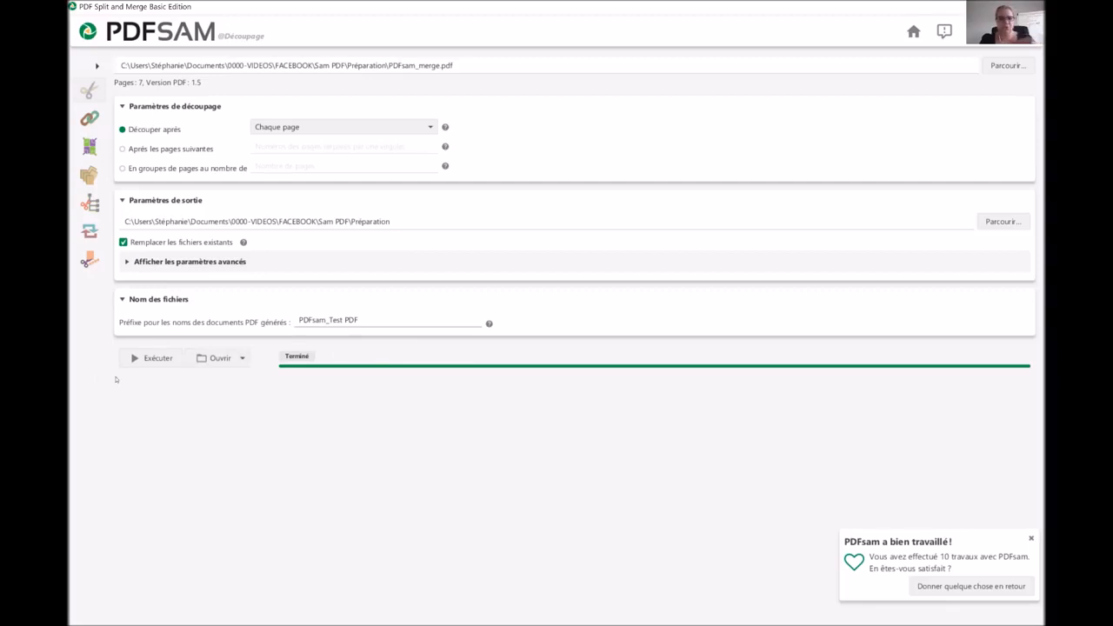
# Open the split's output folder and examine the first generated PDF, 1_PDFsam_Test PDFPDFsam_merge
pyautogui.click(213, 368)
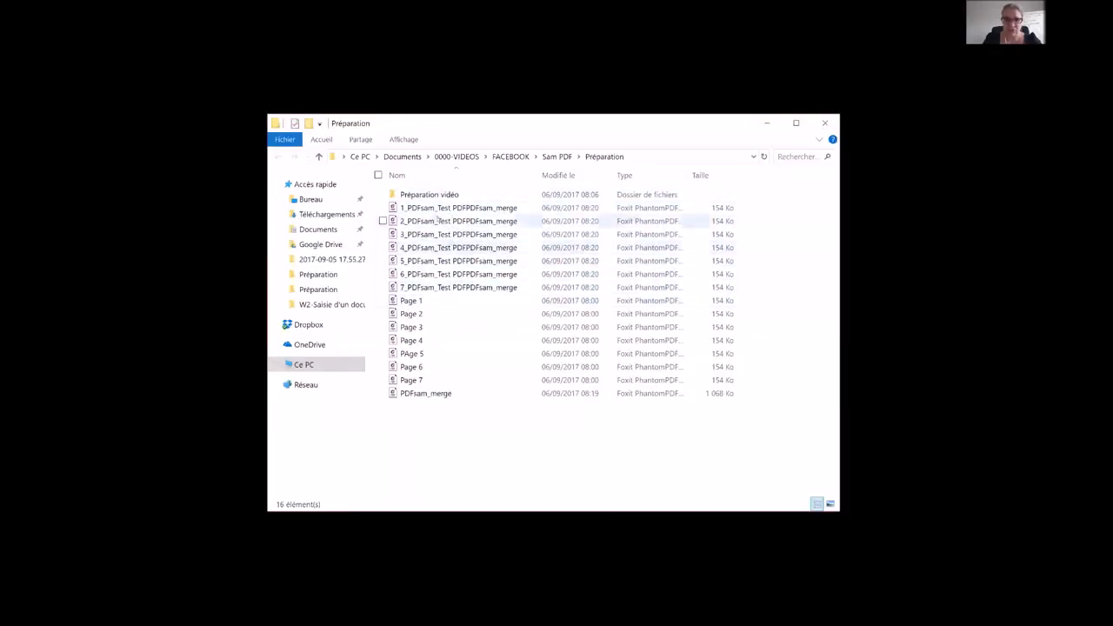
pyautogui.click(426, 209)
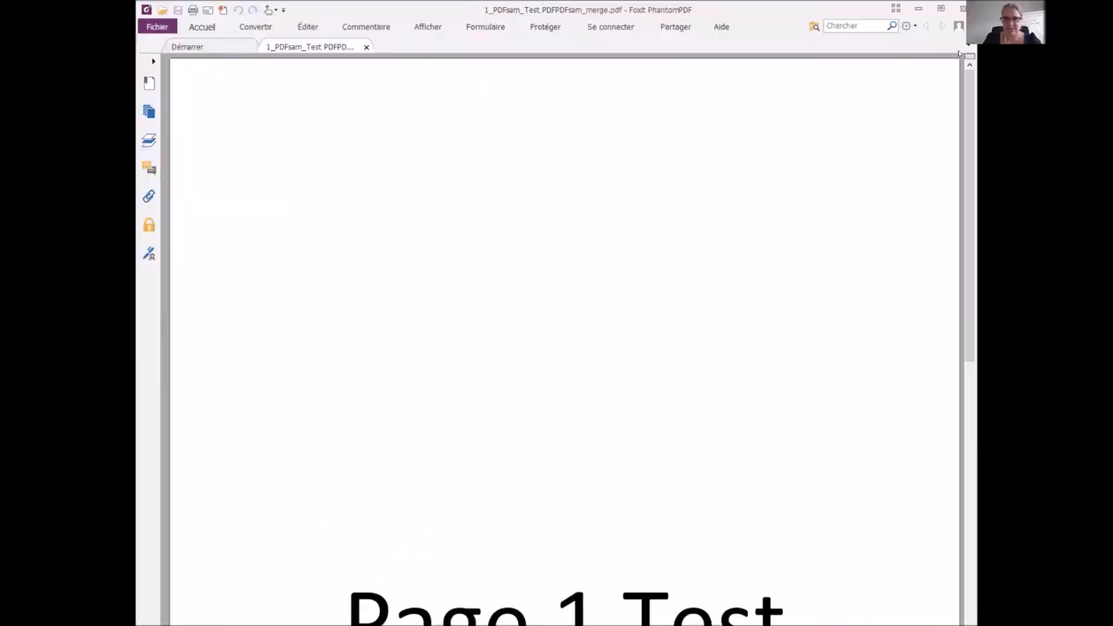
pyautogui.moveTo(970, 130)
pyautogui.mouseDown()
pyautogui.moveTo(950, 400)
pyautogui.moveTo(969, 316)
pyautogui.moveTo(968, 111)
pyautogui.mouseUp()
pyautogui.moveTo(969, 206); pyautogui.dragTo(957, 406)
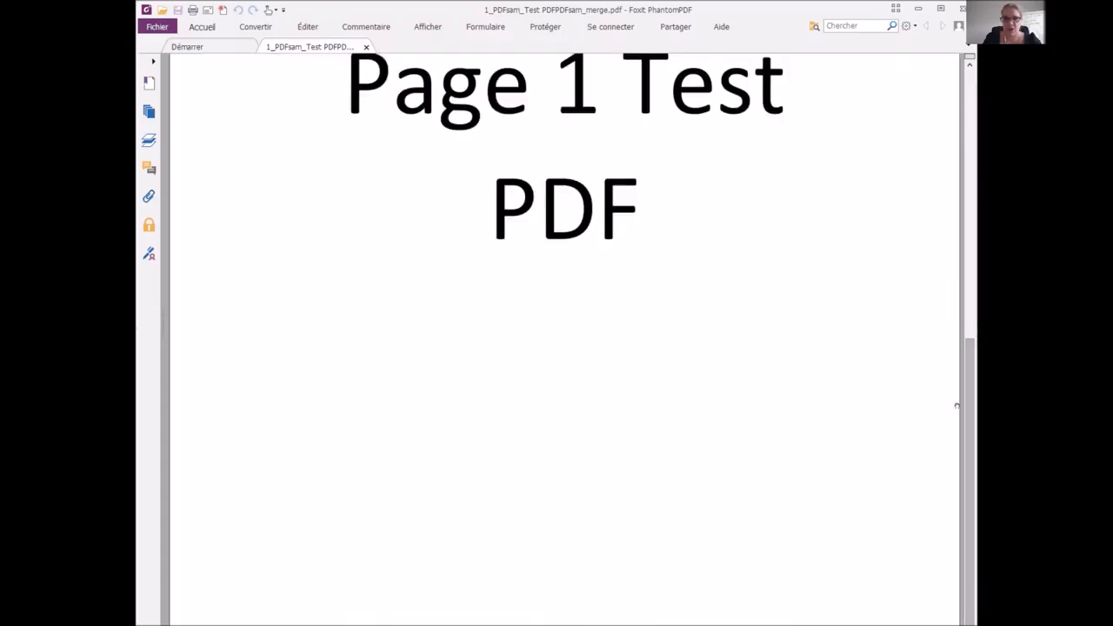